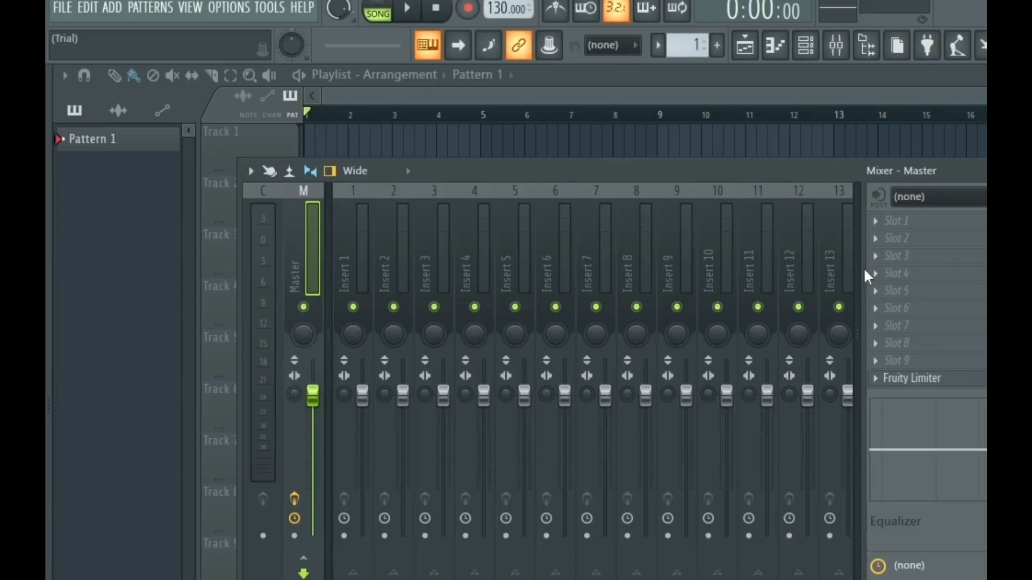
Step: Search the effect plugins for "auto", load Auto-Tune Pro into Slot 1 of the Master track, and reposition its window
{"action": "left_click", "coordinate": [882, 220]}
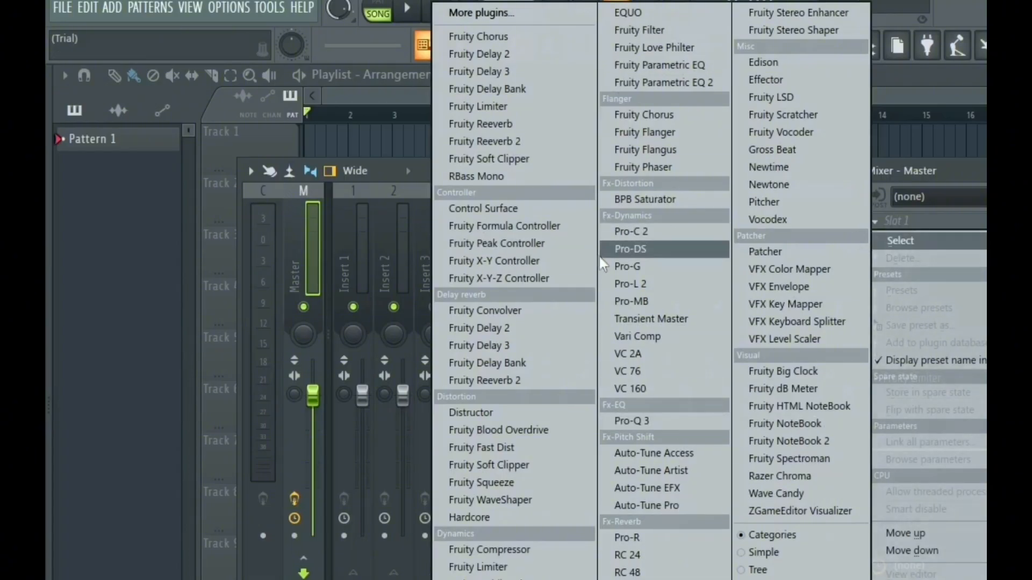
{"action": "left_click", "coordinate": [477, 14]}
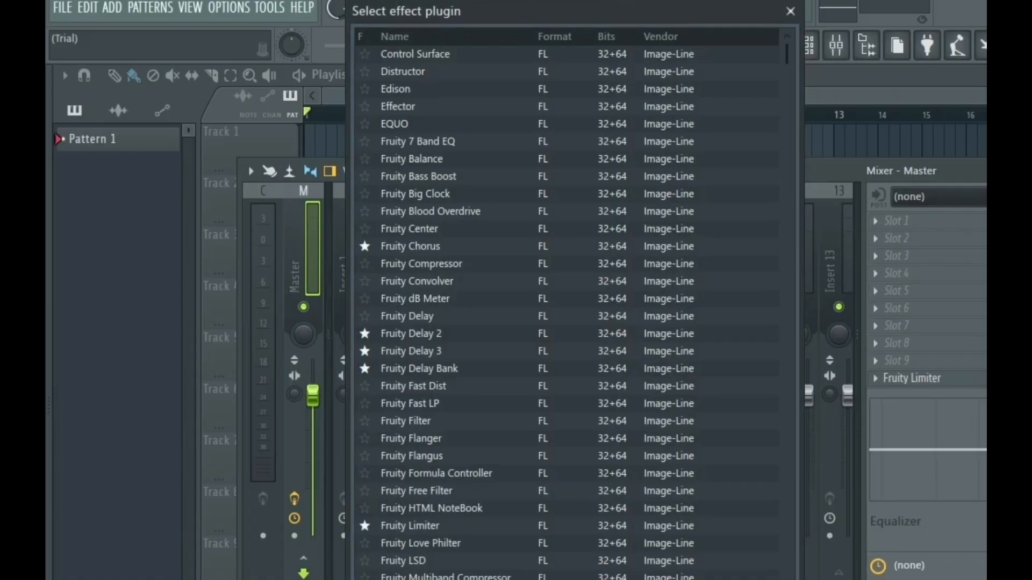
{"action": "type", "text": "auto"}
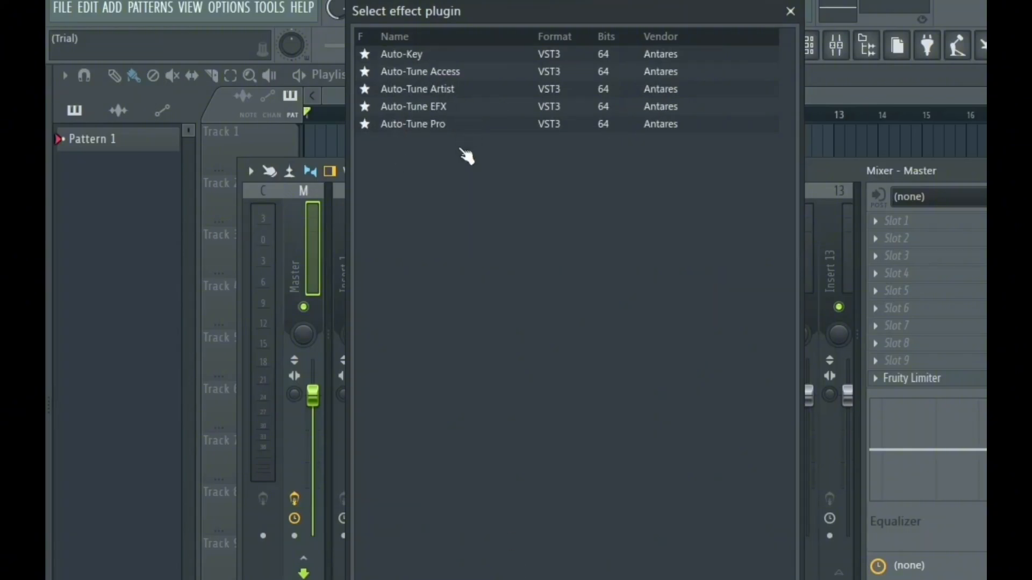
{"action": "left_click", "coordinate": [449, 129]}
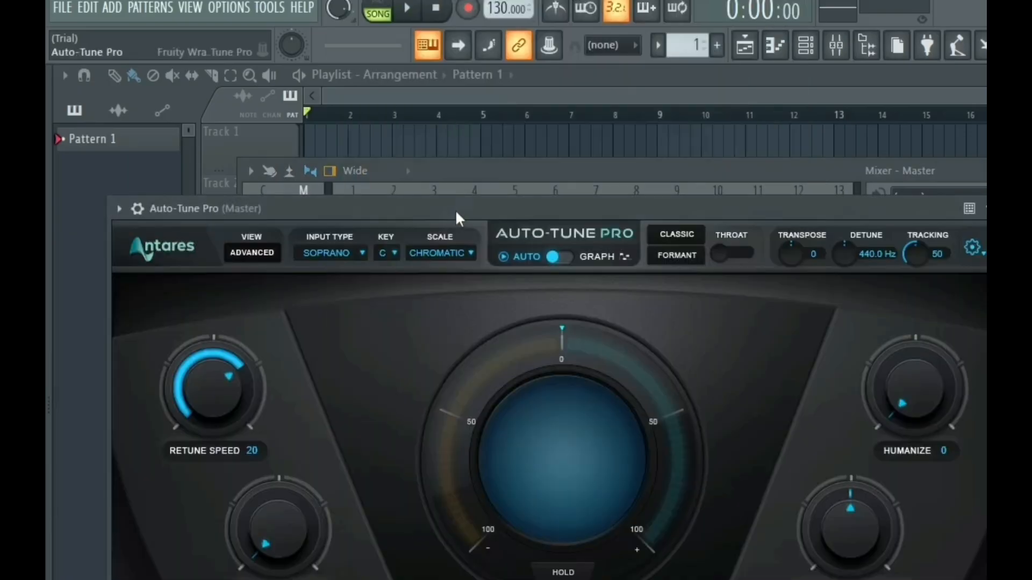
{"action": "left_click_drag", "start_coordinate": [456, 210], "coordinate": [484, 110]}
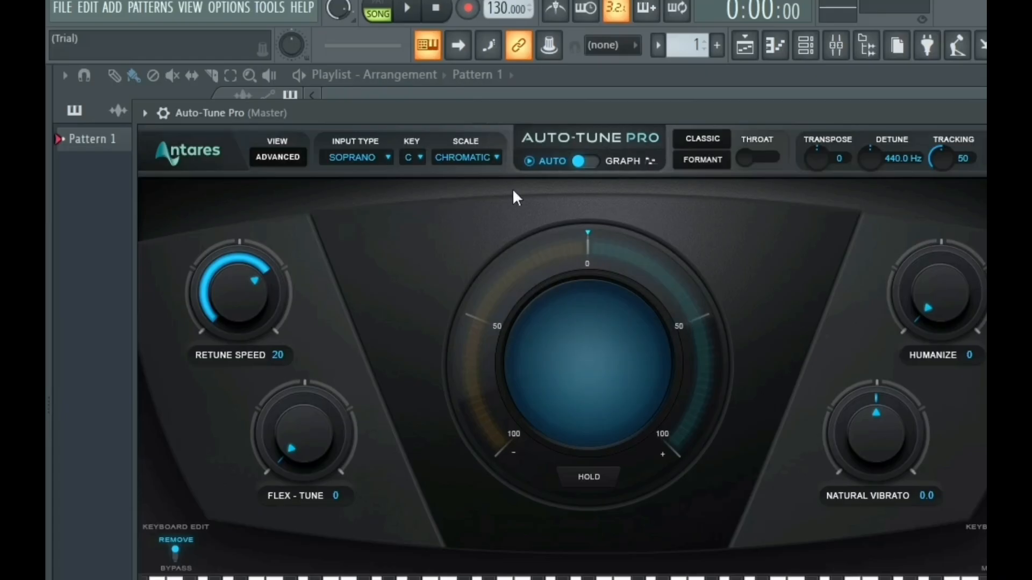
{"action": "left_click_drag", "start_coordinate": [525, 114], "coordinate": [504, 123]}
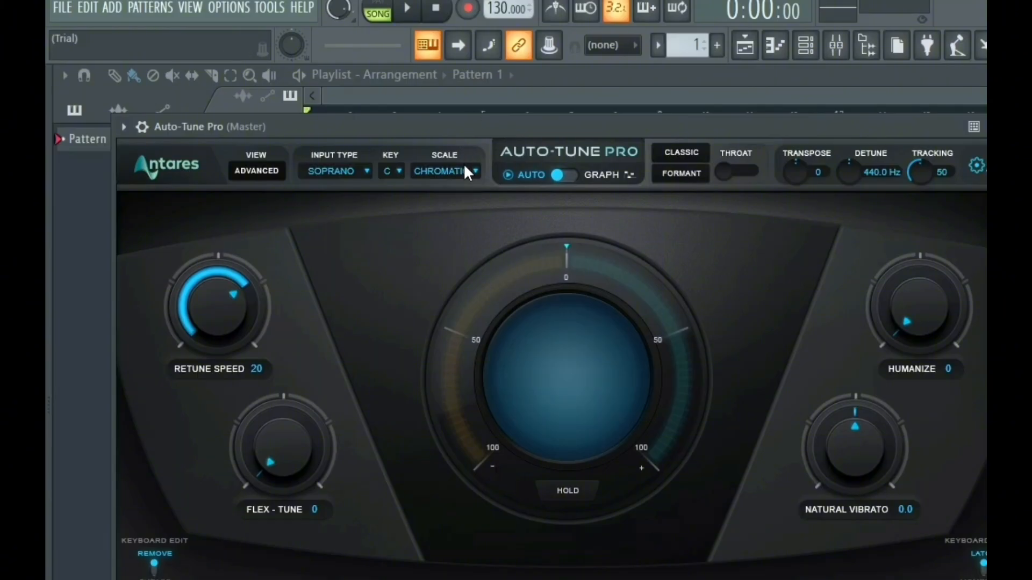
Step: Set Auto-Tune Pro's scale to Minor and its key to C, and look through the available minor keys
{"action": "left_click", "coordinate": [450, 172]}
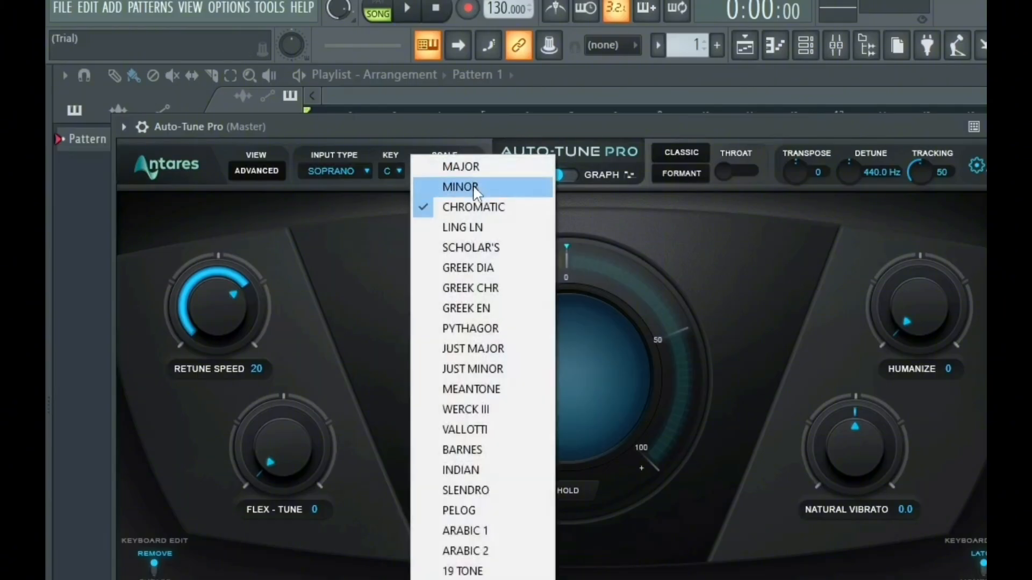
{"action": "left_click", "coordinate": [472, 186]}
{"action": "left_click", "coordinate": [396, 174]}
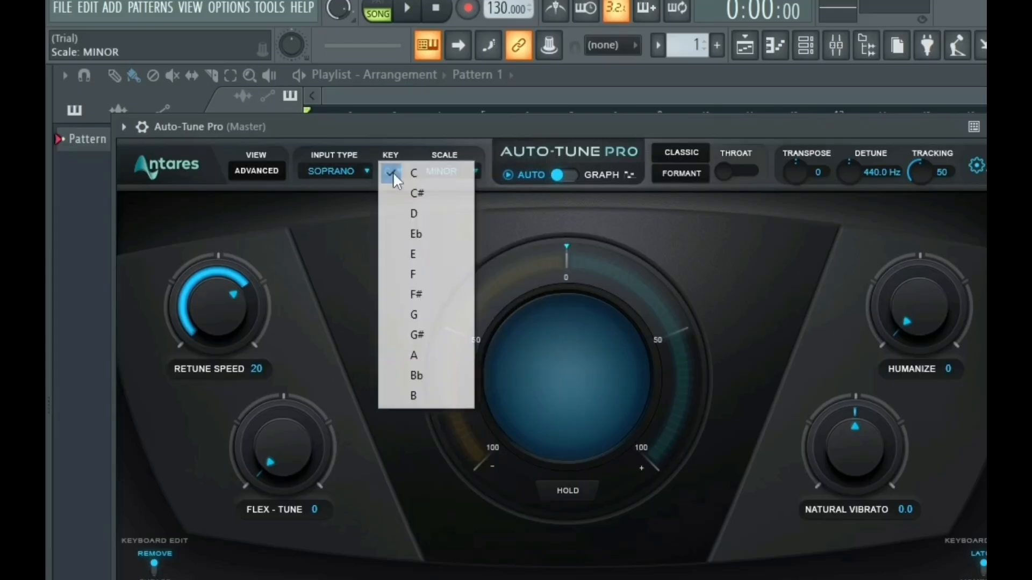
{"action": "left_click", "coordinate": [411, 174]}
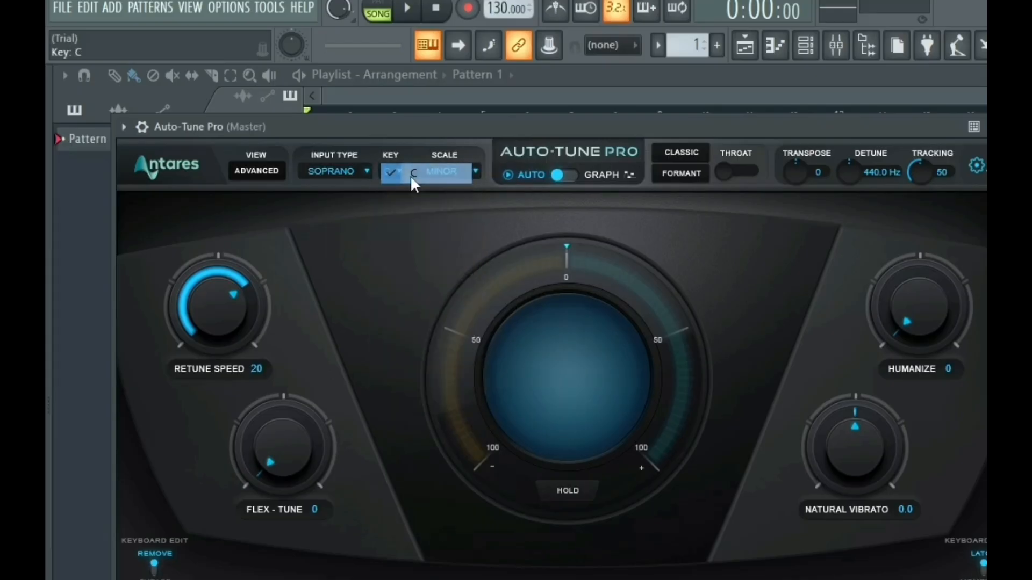
{"action": "left_click", "coordinate": [389, 168]}
{"action": "left_click", "coordinate": [391, 171]}
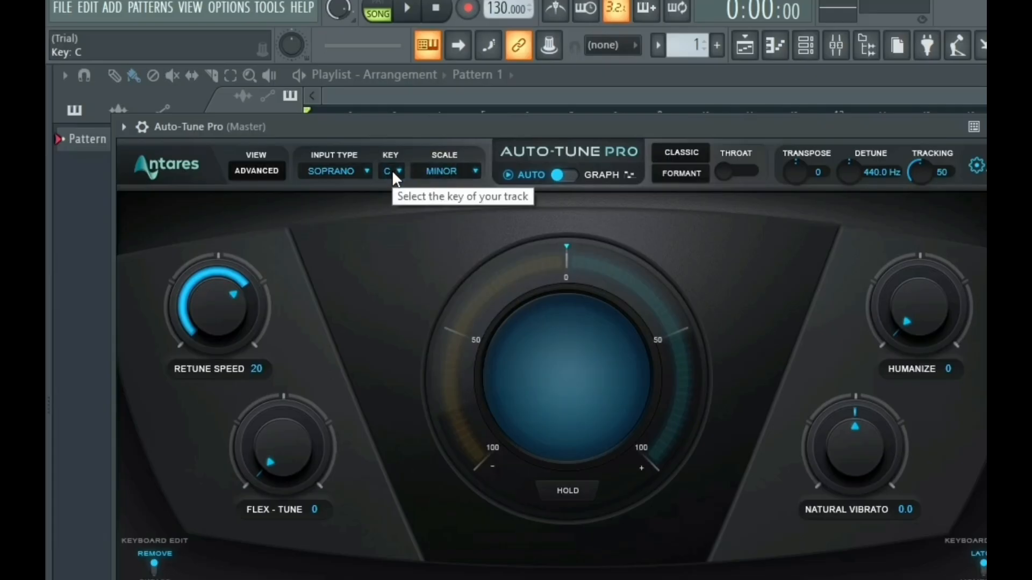
{"action": "left_click", "coordinate": [394, 169]}
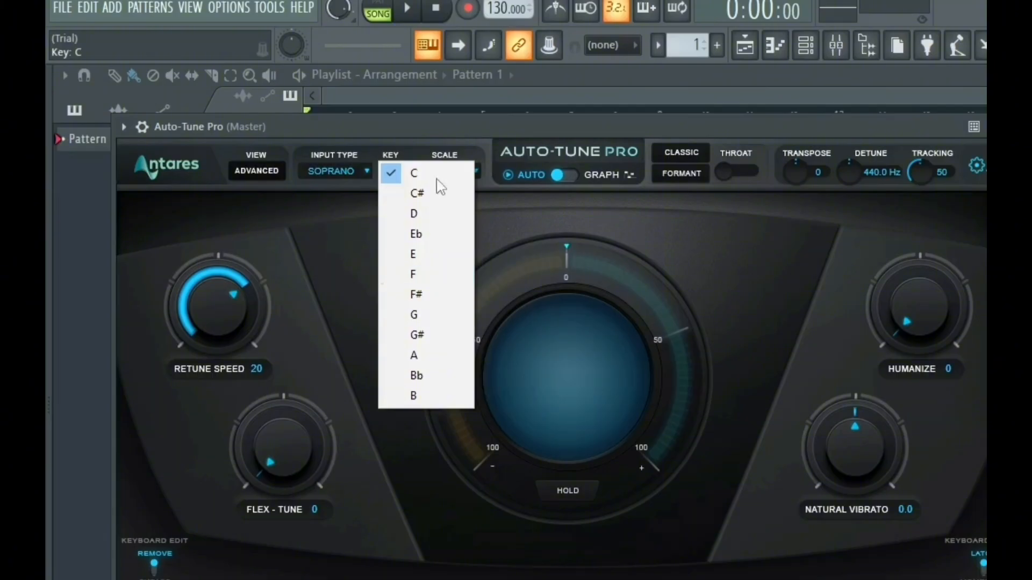
{"action": "left_click", "coordinate": [319, 312]}
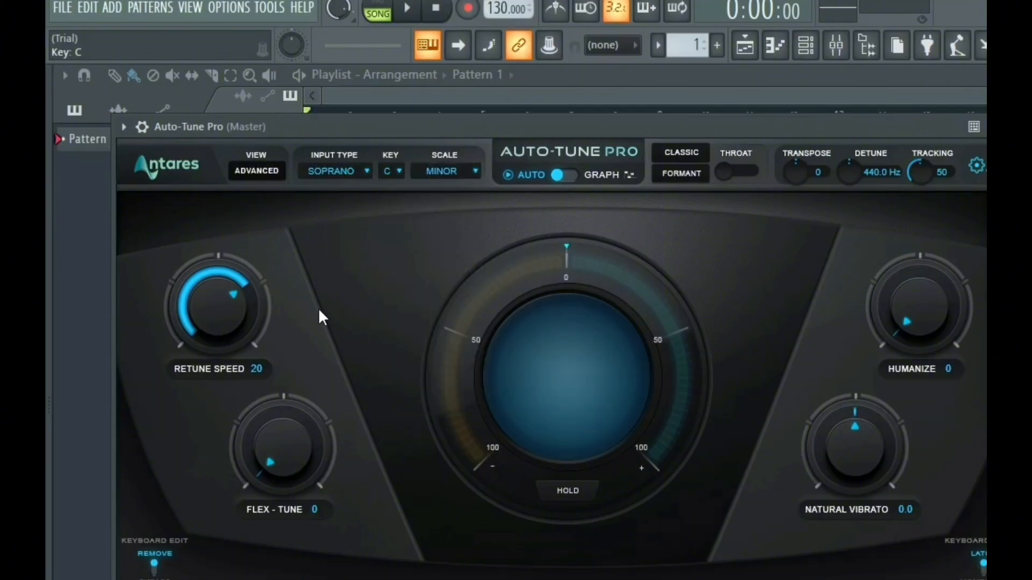
Step: Change the scale to Major and look through the available major keys and scale options
{"action": "left_click", "coordinate": [451, 171]}
{"action": "left_click", "coordinate": [461, 164]}
{"action": "left_click", "coordinate": [395, 173]}
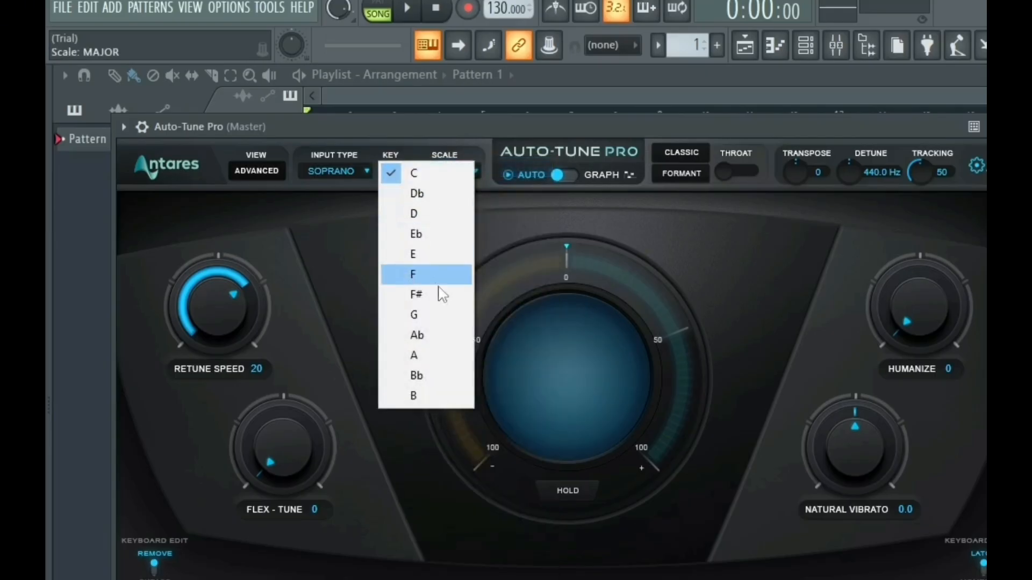
{"action": "left_click", "coordinate": [315, 297]}
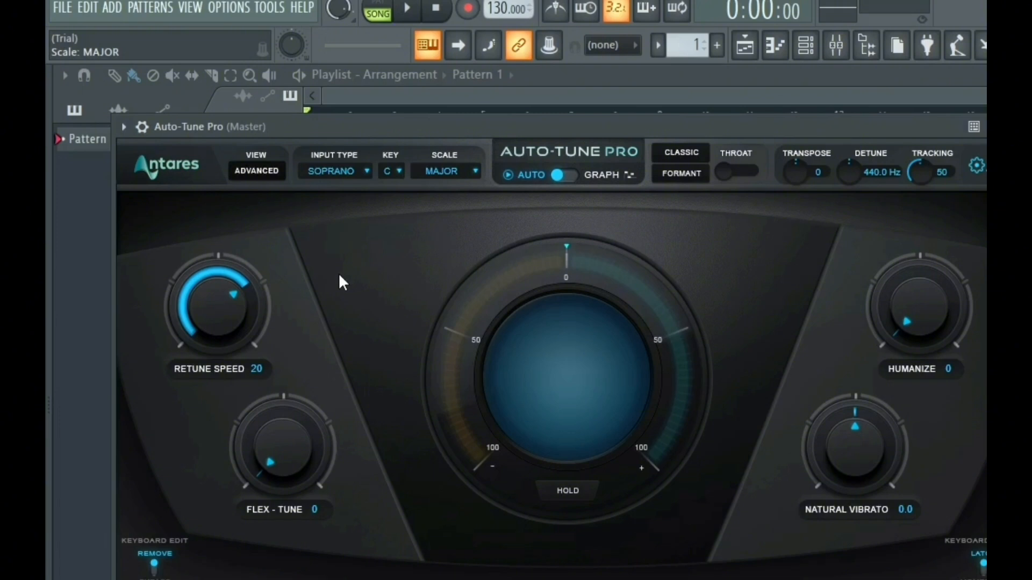
{"action": "left_click", "coordinate": [441, 171]}
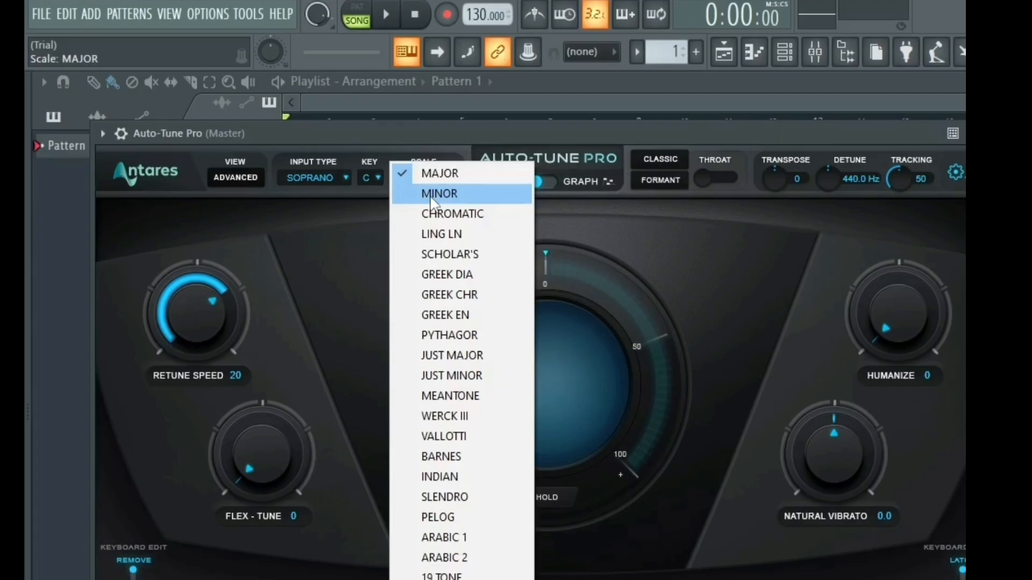
{"action": "left_click", "coordinate": [379, 216]}
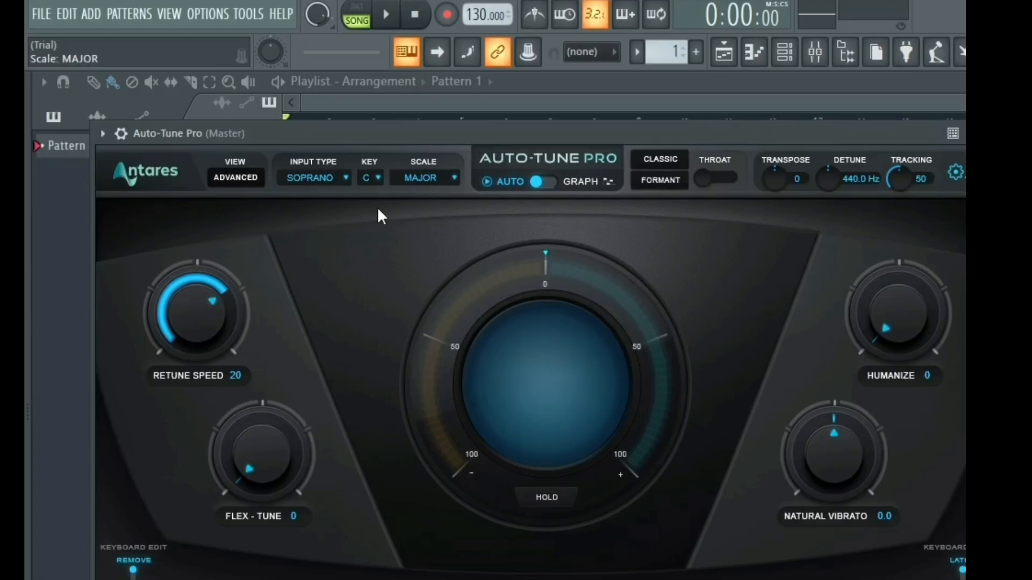
Step: Set the pitch correction scale to Minor and the key to F
{"action": "left_click", "coordinate": [416, 178]}
{"action": "left_click", "coordinate": [427, 193]}
{"action": "left_click", "coordinate": [370, 175]}
{"action": "left_click", "coordinate": [408, 282]}
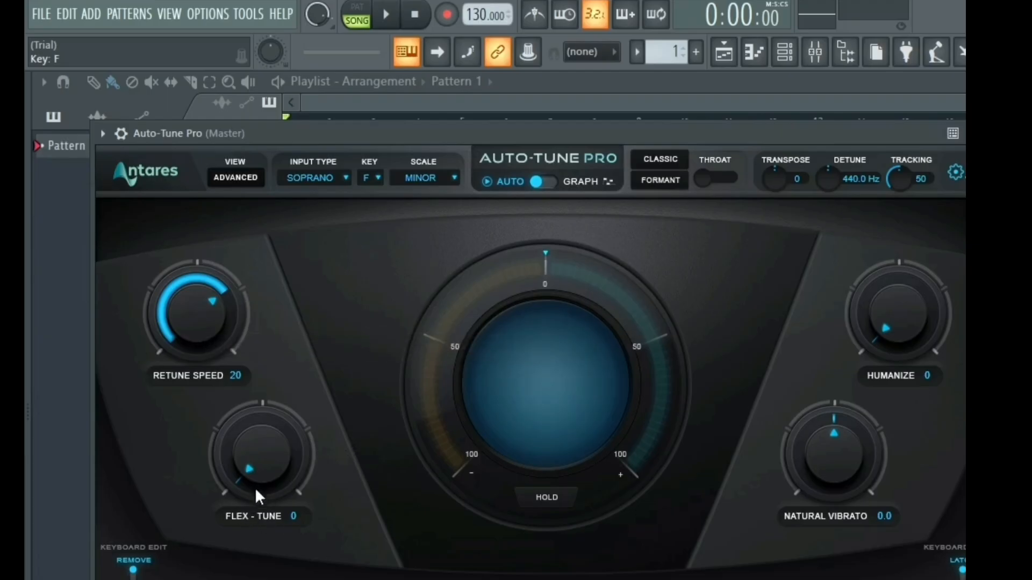
Step: Raise Flex-Tune to 25 and Humanize to 25
{"action": "left_click_drag", "start_coordinate": [254, 465], "coordinate": [242, 406]}
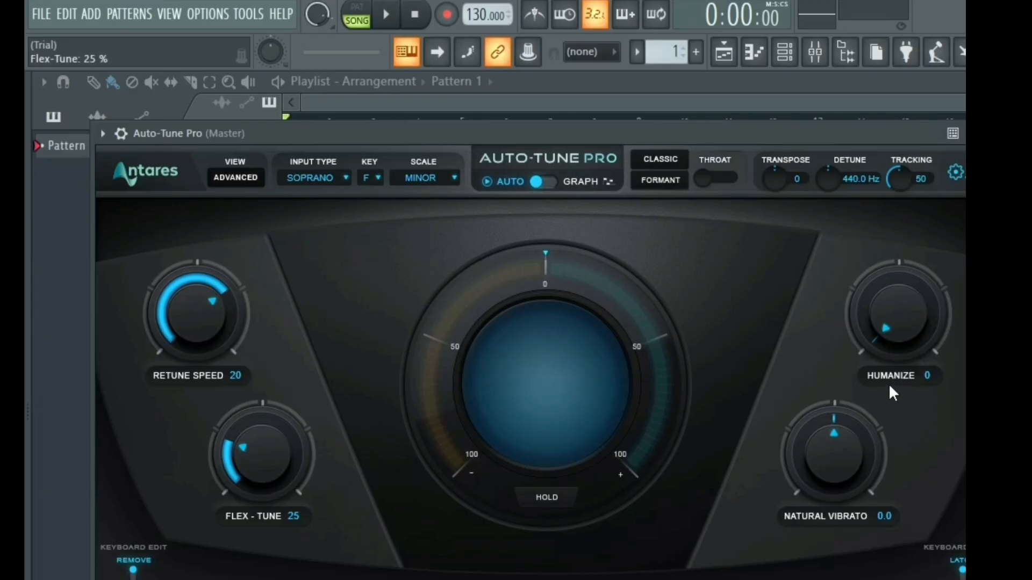
{"action": "left_click_drag", "start_coordinate": [888, 345], "coordinate": [874, 275]}
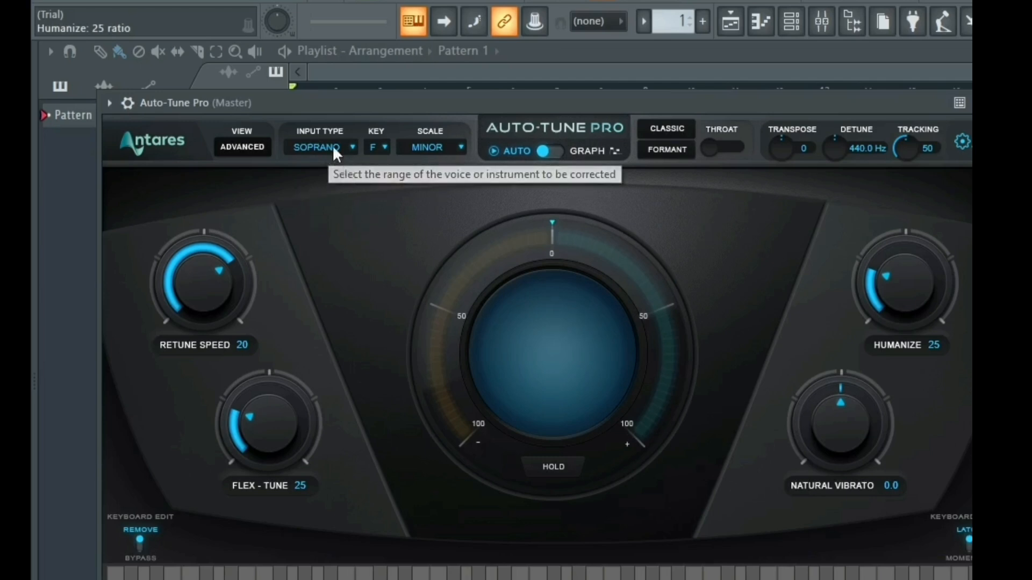
Step: Turn on the advanced view and bypass all notes of the F minor scale, moving the plugin window slightly
{"action": "left_click", "coordinate": [252, 148]}
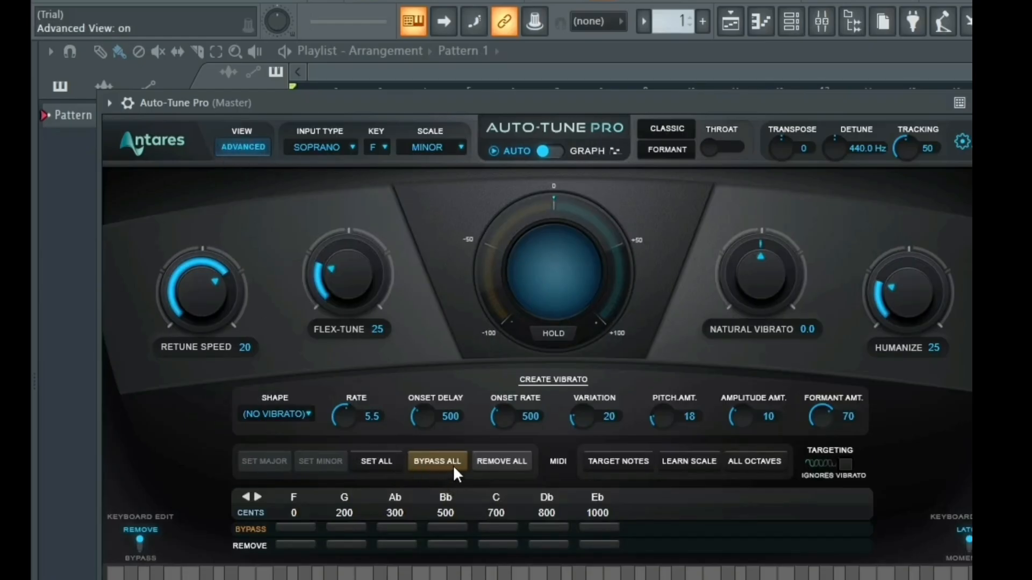
{"action": "left_click", "coordinate": [437, 460]}
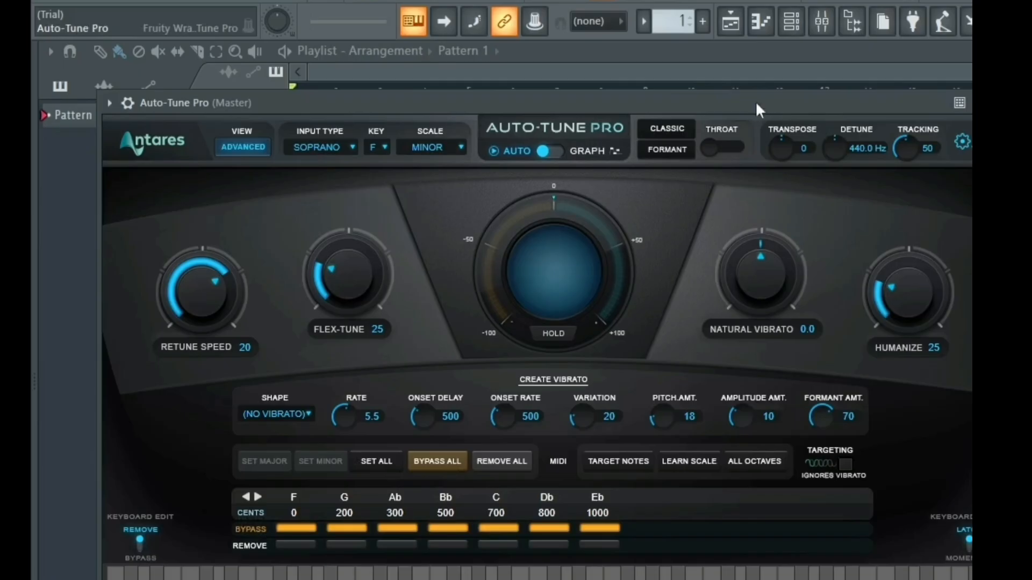
{"action": "left_click_drag", "start_coordinate": [756, 101], "coordinate": [764, 84]}
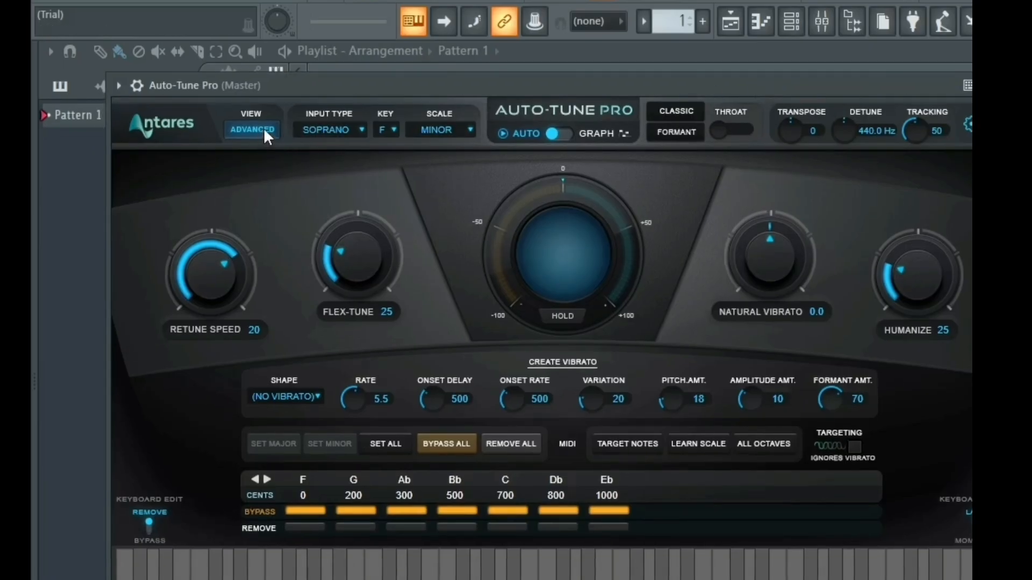
Step: Try the Low Male input type, settle on Alto/Tenor, and reposition the plugin window
{"action": "left_click", "coordinate": [321, 131]}
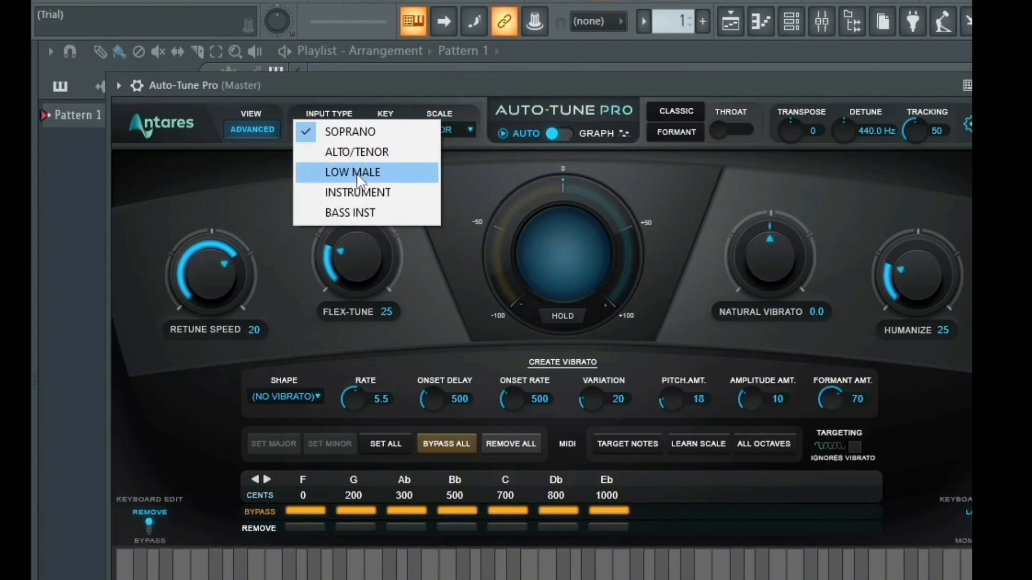
{"action": "left_click", "coordinate": [355, 172]}
{"action": "left_click", "coordinate": [330, 129]}
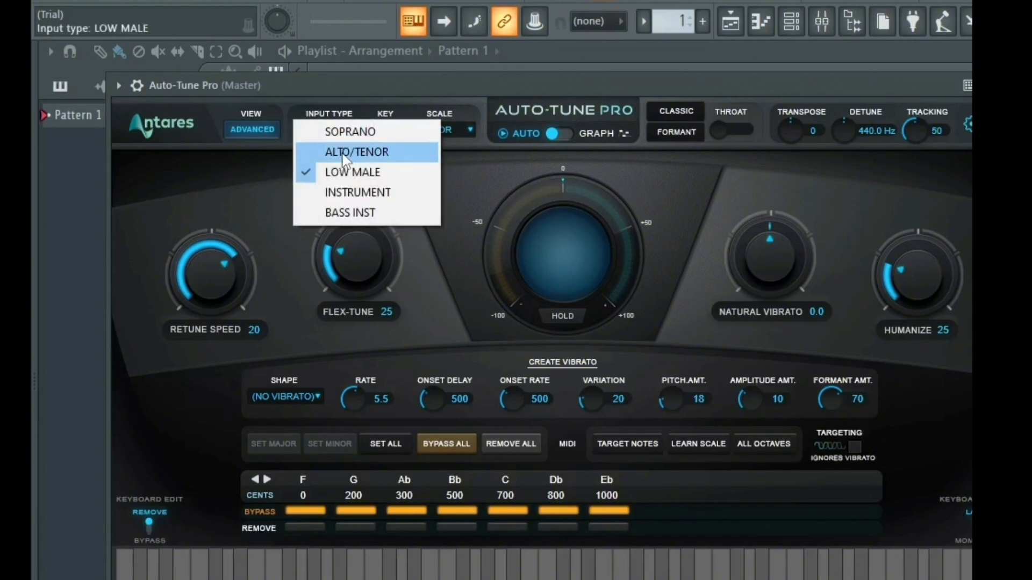
{"action": "left_click", "coordinate": [343, 154]}
{"action": "left_click", "coordinate": [340, 132]}
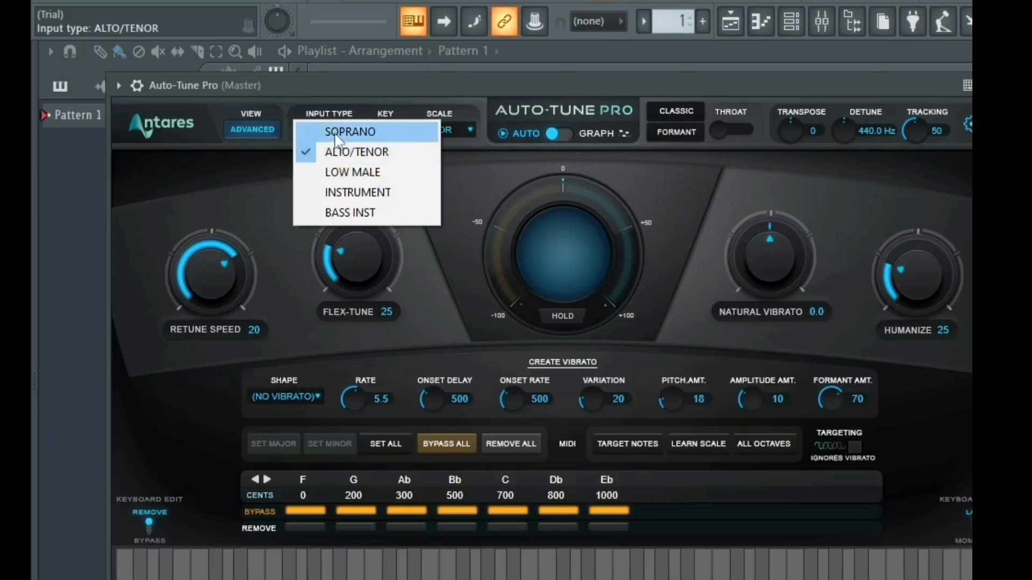
{"action": "left_click", "coordinate": [361, 157]}
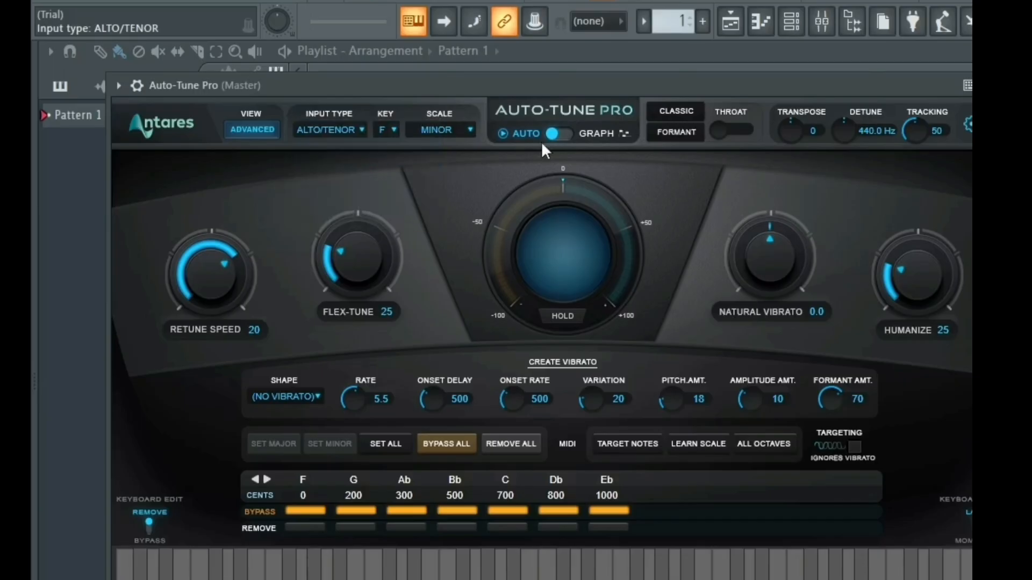
{"action": "left_click_drag", "start_coordinate": [617, 86], "coordinate": [604, 81]}
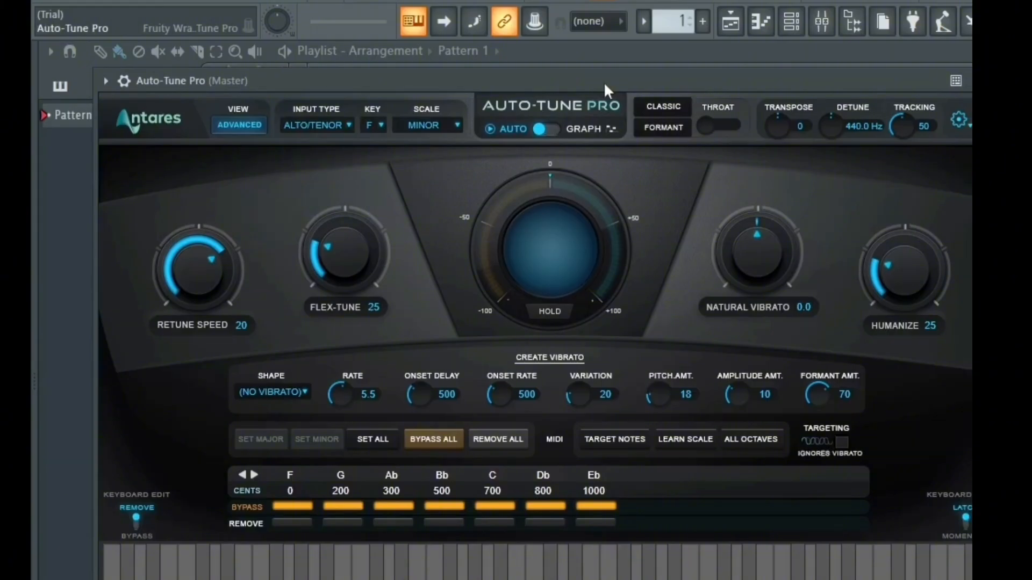